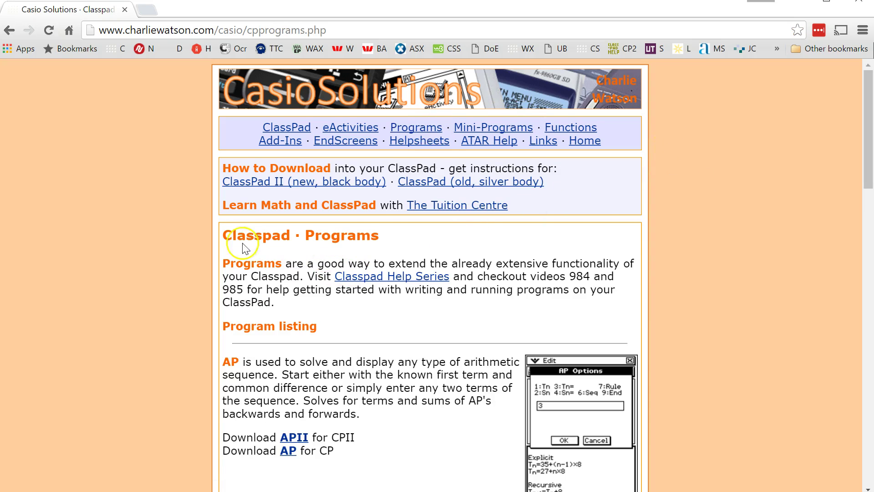
Download TimeSII-(Program).xcp from the TimeS entry on the ClassPad Programs page
{"action": "scroll", "coordinate": [718, 176], "scroll_direction": "down", "scroll_amount": 10}
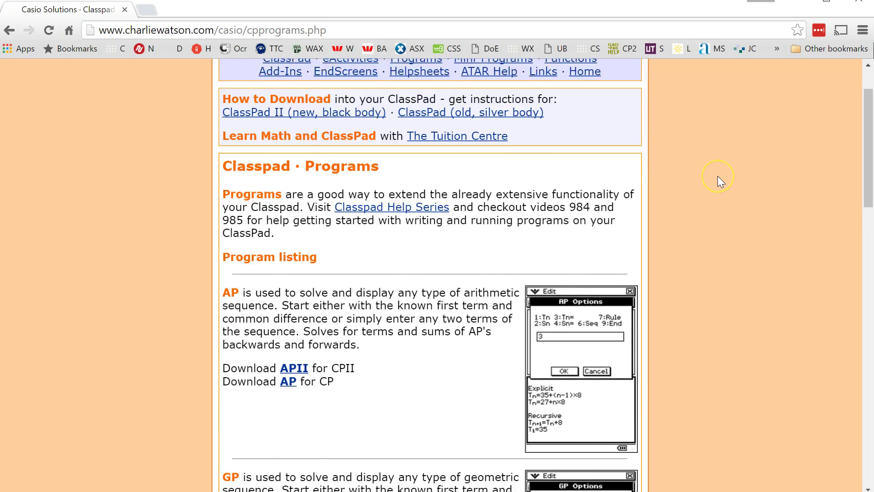
{"action": "scroll", "coordinate": [717, 182], "scroll_direction": "down", "scroll_amount": 4}
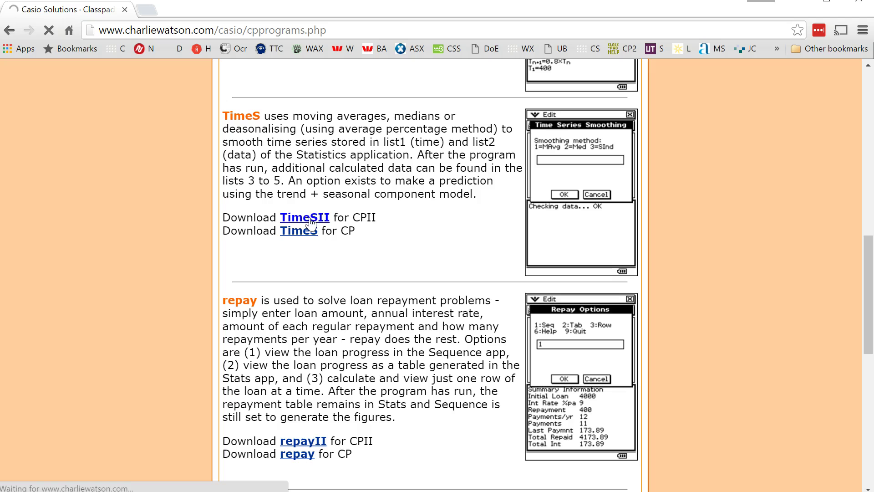
{"action": "left_click", "coordinate": [75, 482]}
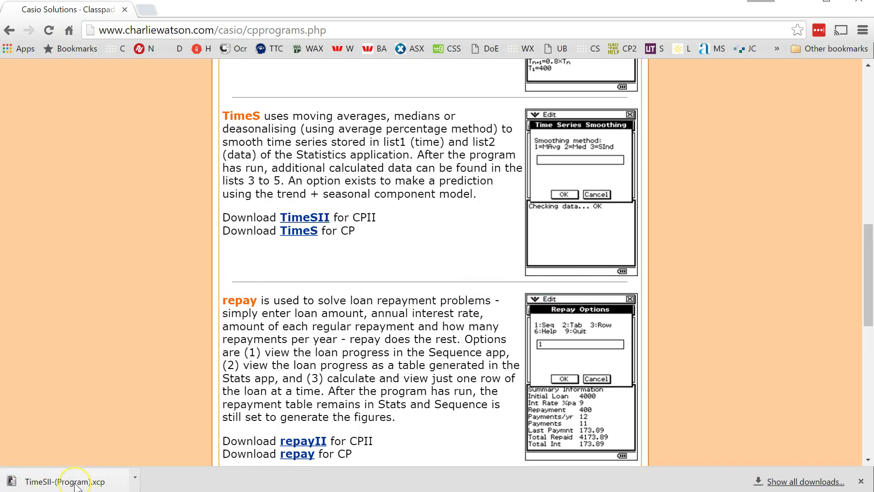
{"action": "left_click", "coordinate": [121, 327]}
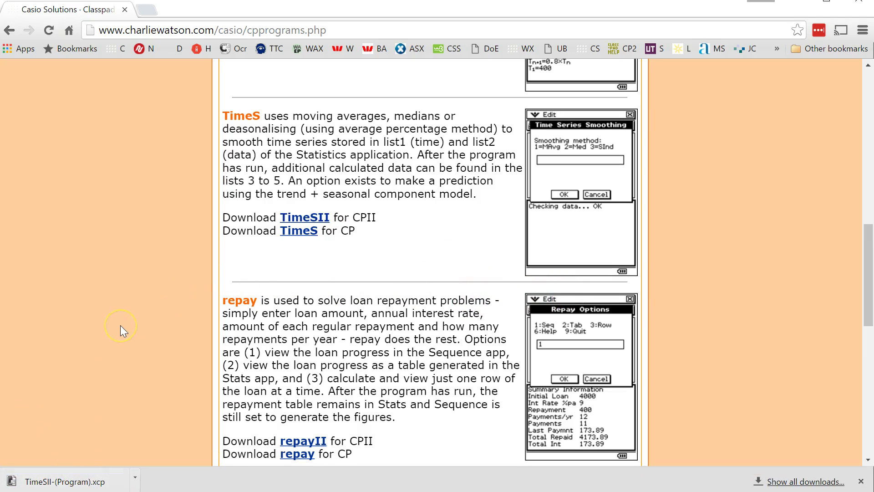
{"action": "scroll", "coordinate": [119, 332], "scroll_direction": "up", "scroll_amount": 10}
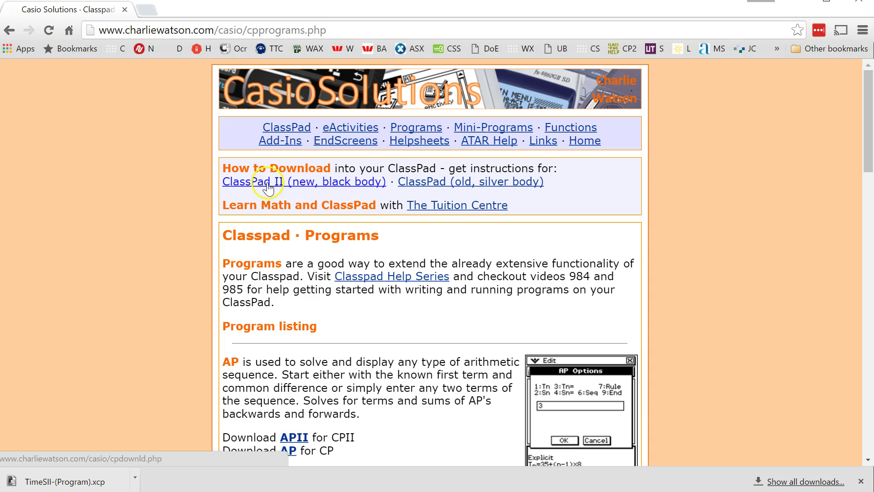
View the ClassPad II download help and its transfer video, then switch to ClassPad Manager
{"action": "left_click", "coordinate": [319, 188]}
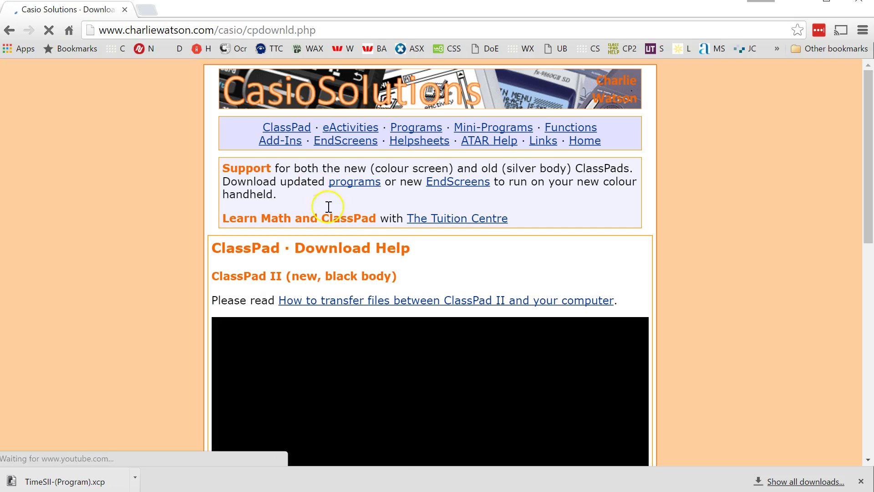
{"action": "scroll", "coordinate": [419, 273], "scroll_direction": "down", "scroll_amount": 3}
{"action": "scroll", "coordinate": [419, 273], "scroll_direction": "down", "scroll_amount": 2}
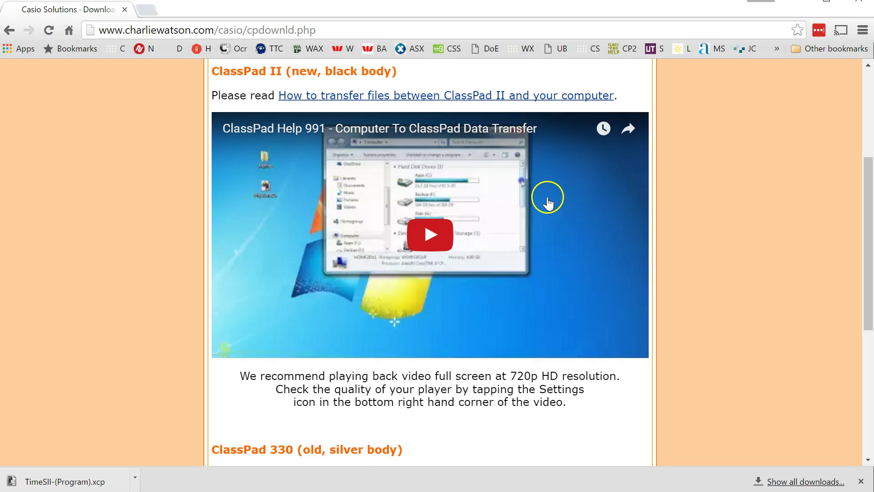
{"action": "left_click", "coordinate": [683, 49]}
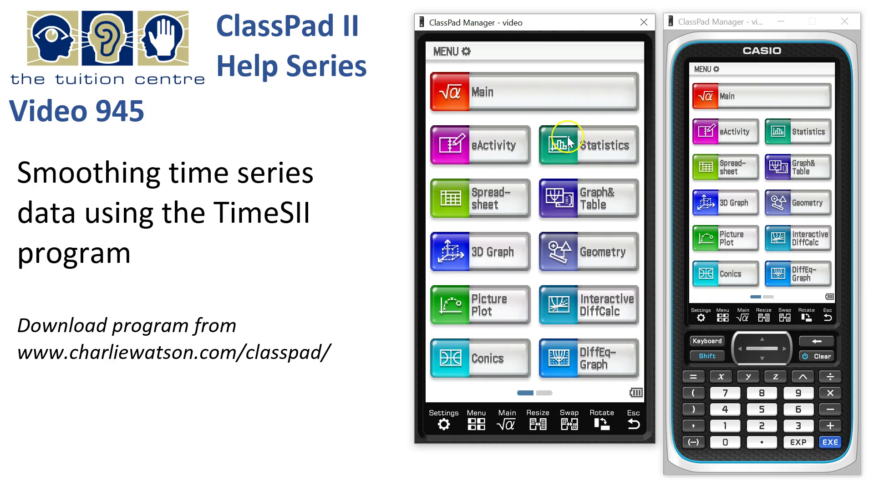
Open the Statistics app and point out list1 time values 4, 8 and 12
{"action": "left_click", "coordinate": [590, 146]}
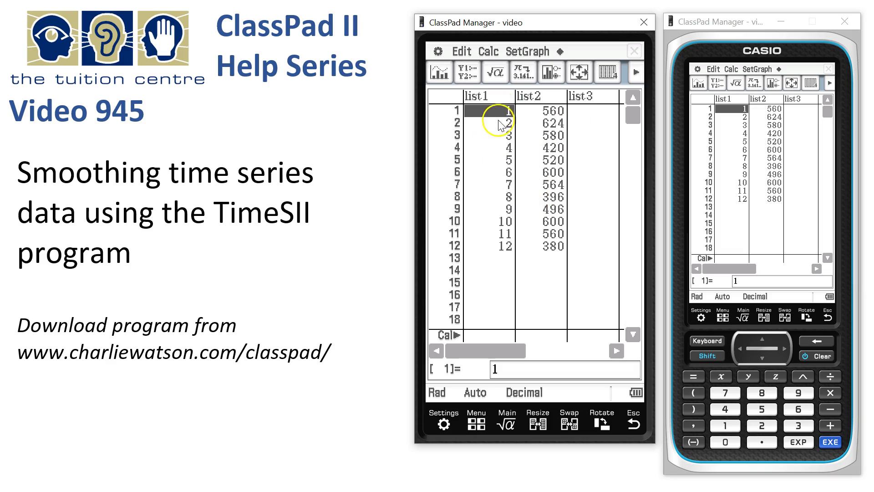
{"action": "left_click", "coordinate": [491, 149]}
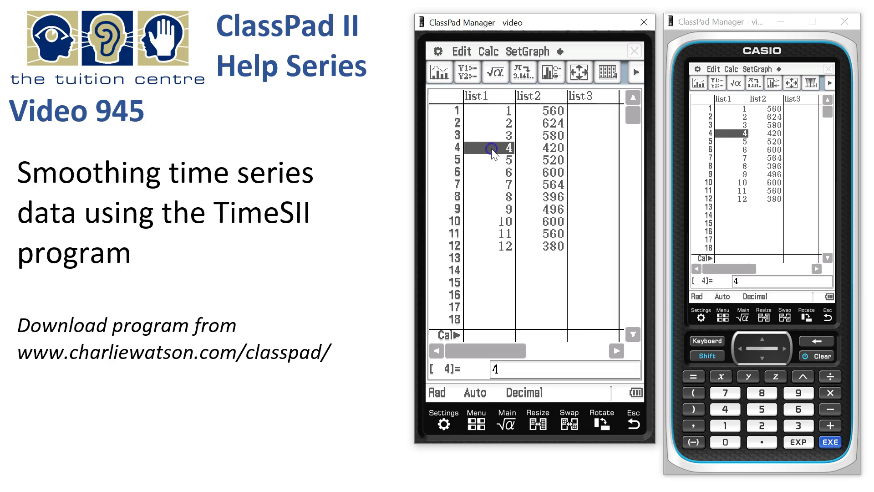
{"action": "left_click", "coordinate": [493, 197]}
{"action": "left_click", "coordinate": [501, 246]}
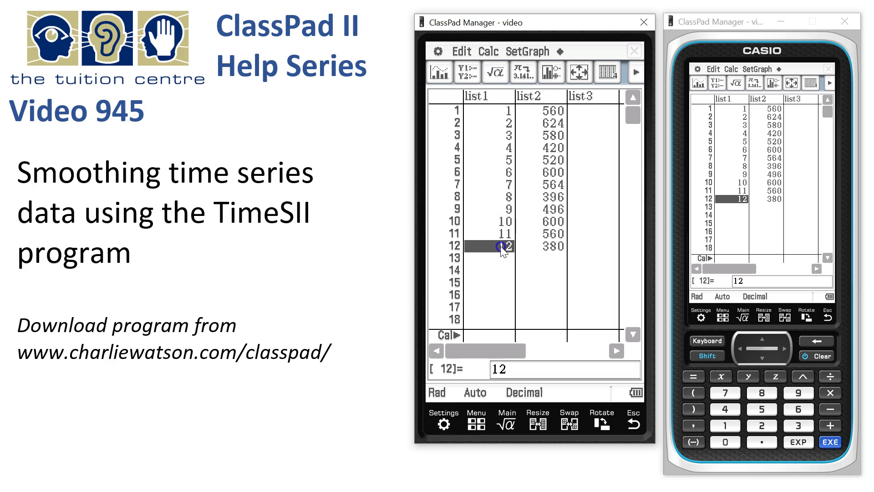
{"action": "left_click", "coordinate": [501, 148]}
{"action": "left_click", "coordinate": [496, 197]}
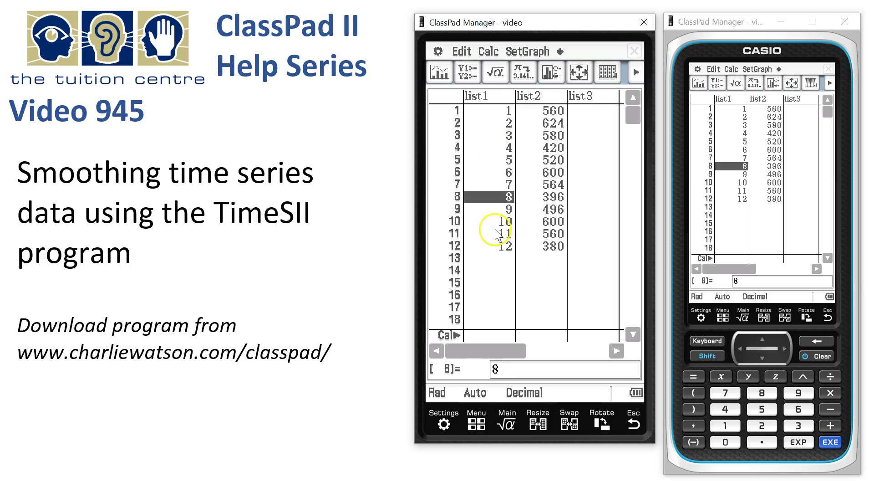
{"action": "left_click", "coordinate": [495, 246]}
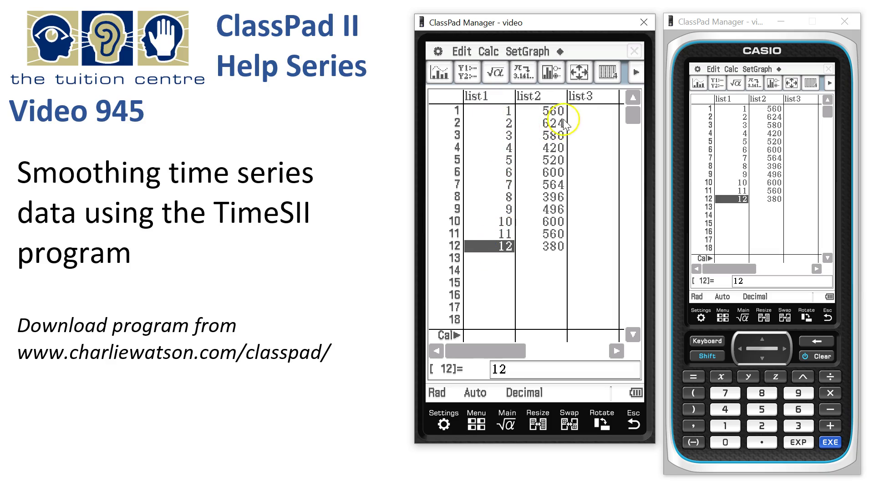
Point out list2 data 560, 420, 396 and 380, then return to the menu's second page
{"action": "left_click", "coordinate": [553, 111]}
{"action": "left_click", "coordinate": [553, 148]}
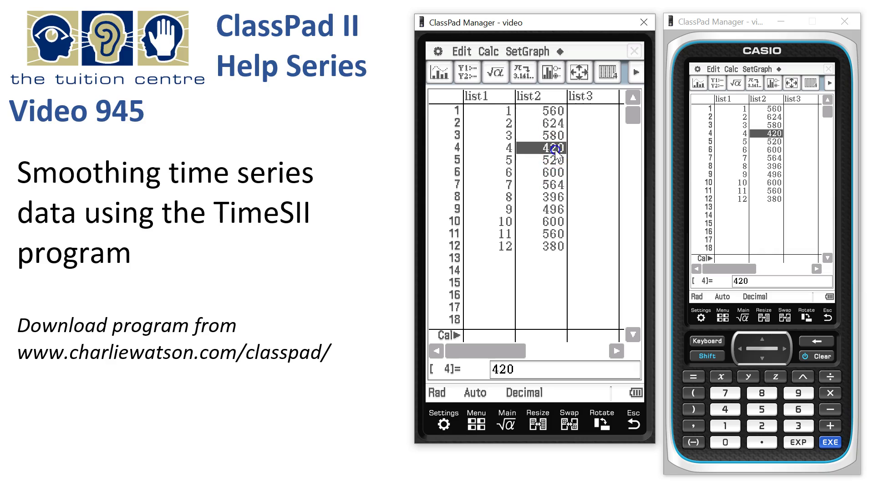
{"action": "left_click", "coordinate": [551, 196]}
{"action": "left_click", "coordinate": [549, 245]}
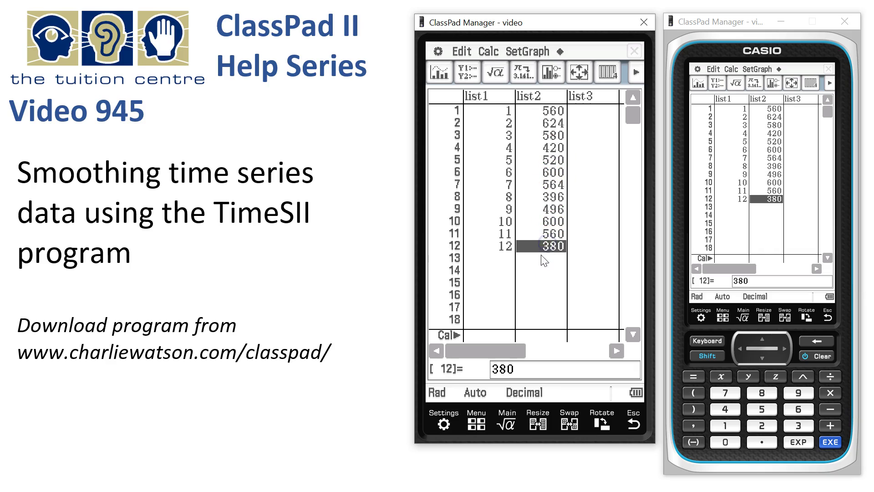
{"action": "left_click", "coordinate": [540, 257]}
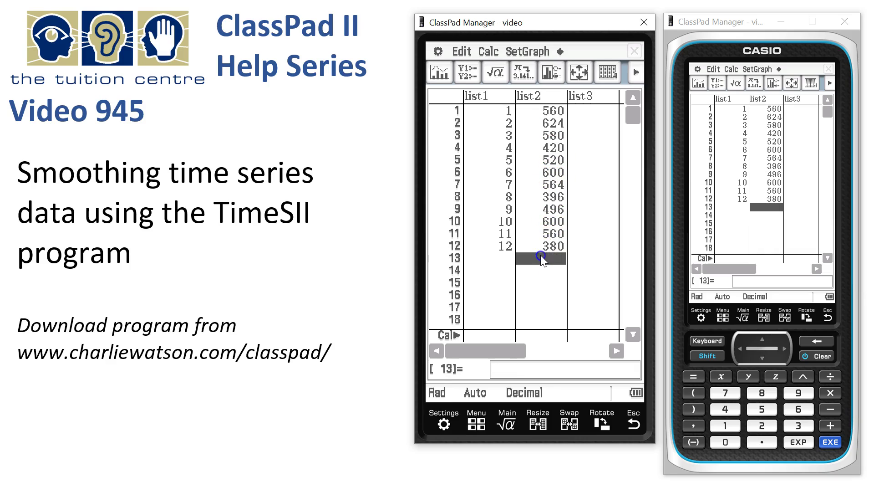
{"action": "left_click", "coordinate": [477, 424]}
{"action": "left_click_drag", "start_coordinate": [601, 314], "coordinate": [396, 279]}
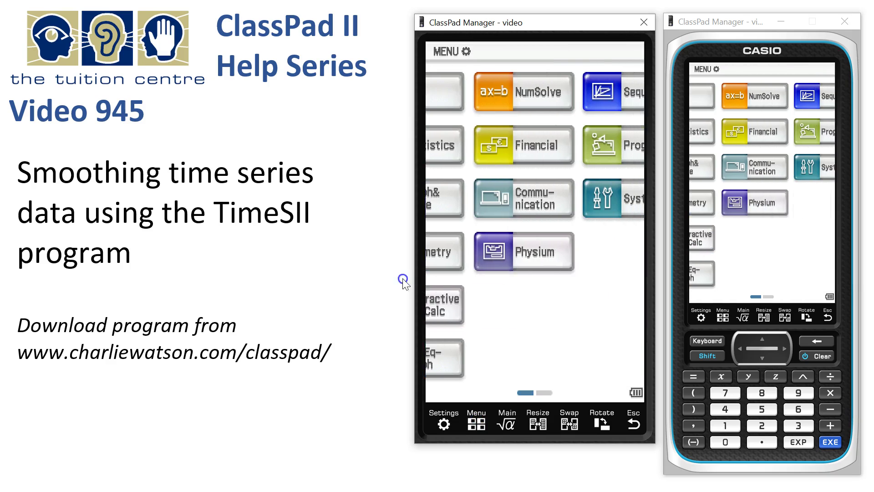
Launch TimeSII from the Program Loader to show its Time Series Smoothing v2.2 intro
{"action": "left_click", "coordinate": [590, 145]}
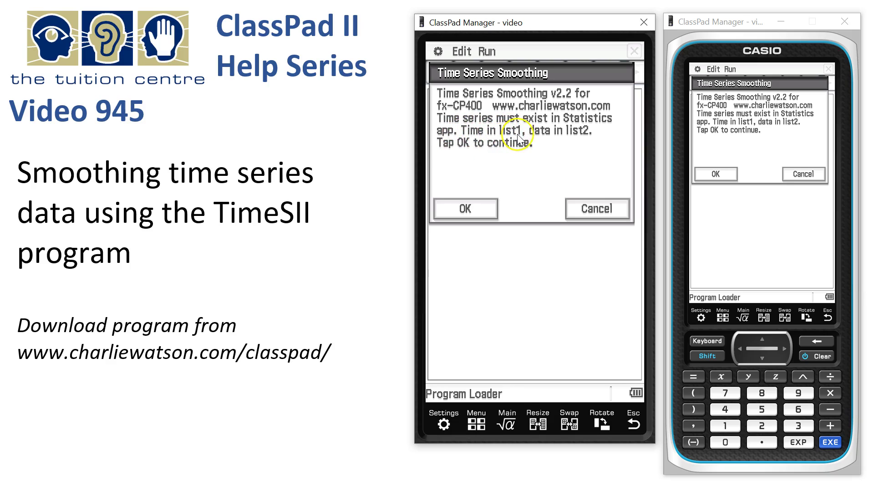
Run TimeSII with seasonal-index smoothing (3), mean averaging (1) and 4 points per season
{"action": "left_click", "coordinate": [471, 212]}
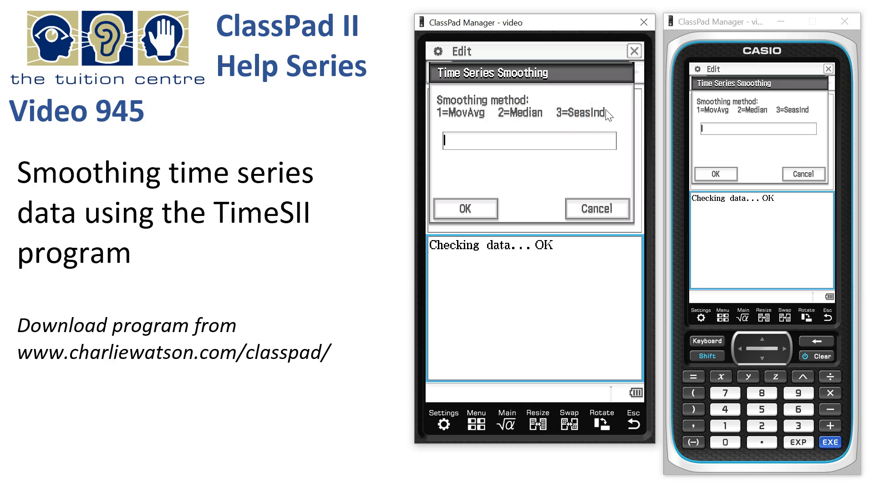
{"action": "left_click", "coordinate": [798, 425]}
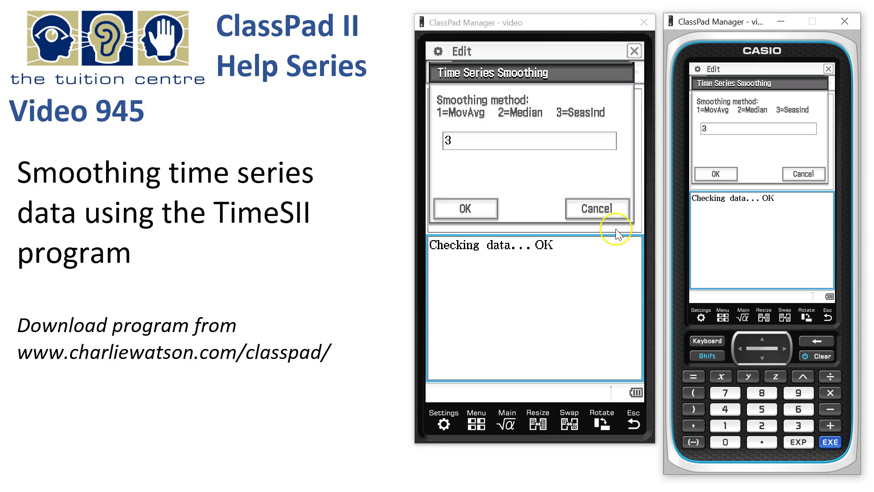
{"action": "left_click", "coordinate": [457, 210]}
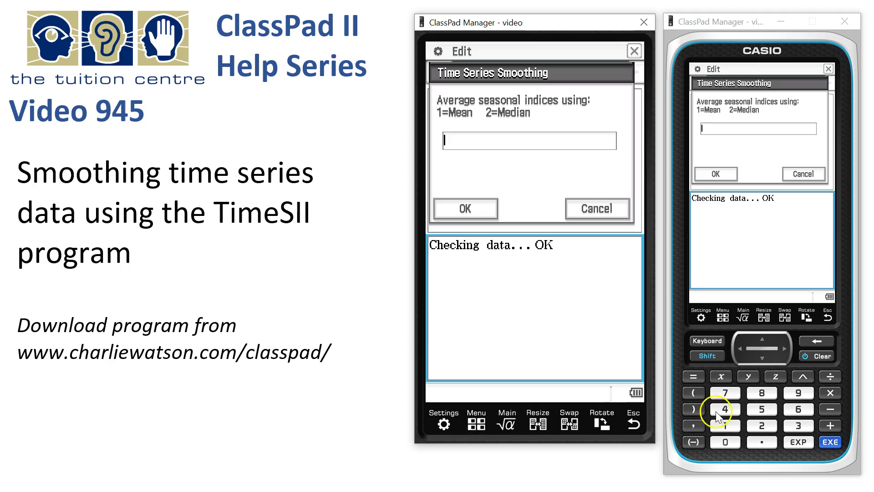
{"action": "left_click", "coordinate": [721, 425]}
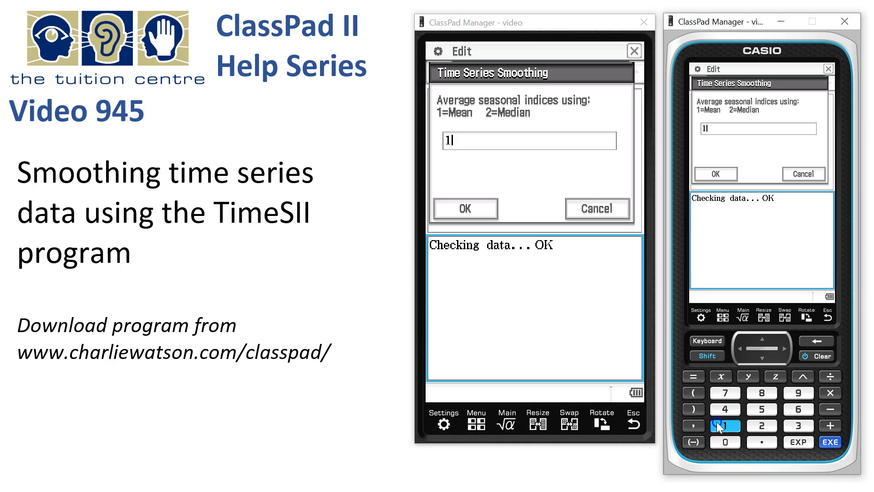
{"action": "left_click", "coordinate": [463, 210]}
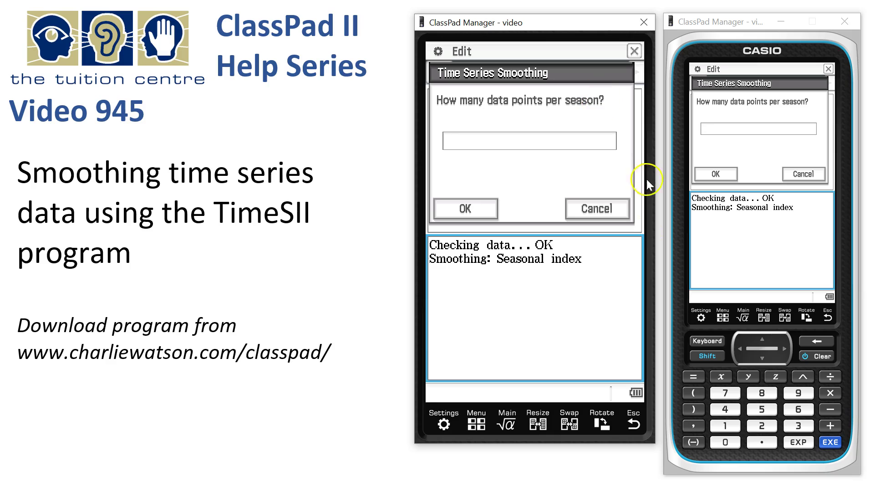
{"action": "left_click", "coordinate": [723, 409]}
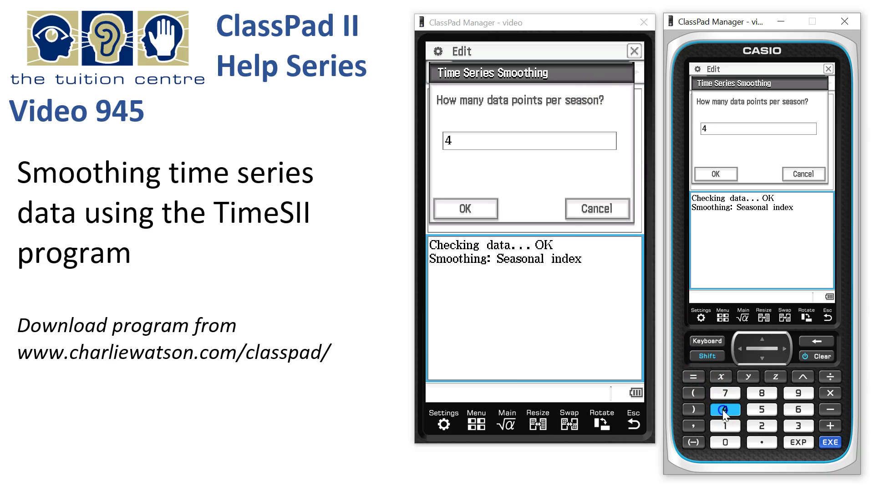
{"action": "left_click", "coordinate": [474, 206]}
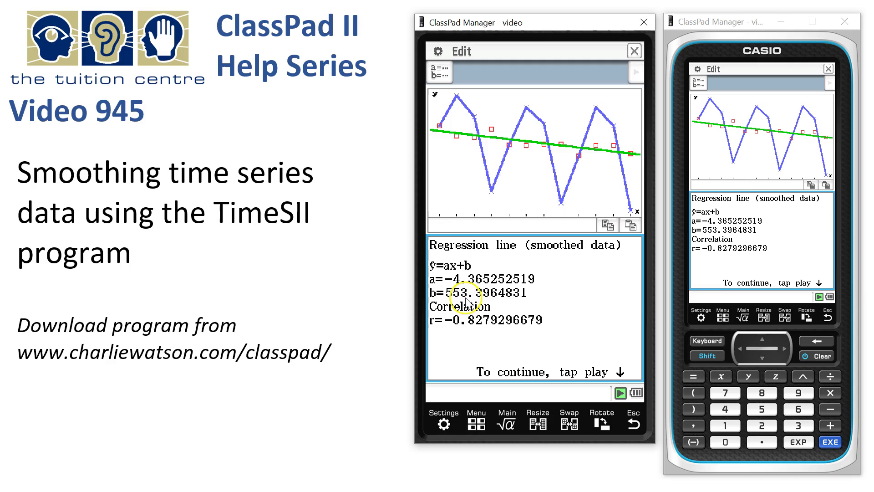
Show the seasonal indices (season 2 at 1.158495074), then advance to the forecast prompt
{"action": "left_click", "coordinate": [619, 393]}
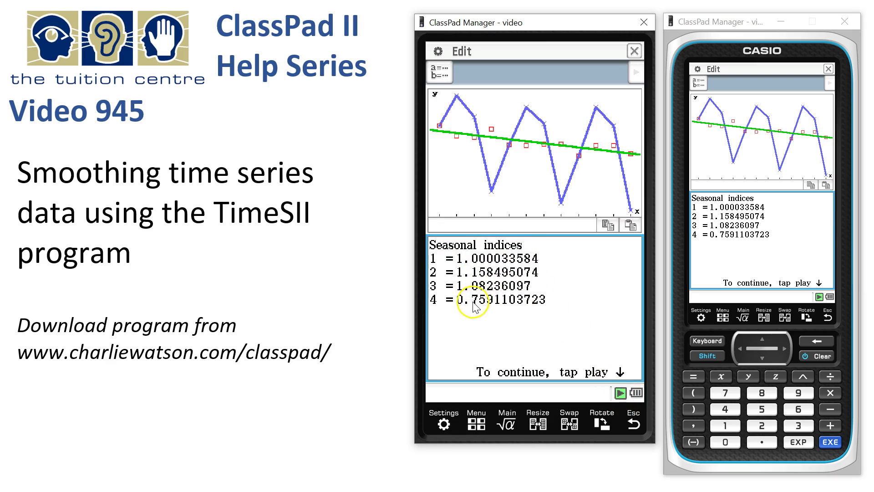
{"action": "left_click", "coordinate": [620, 392]}
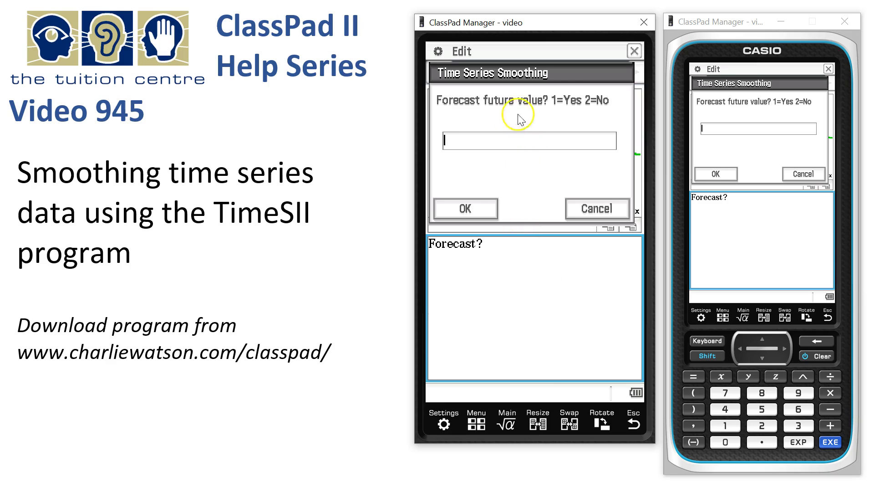
Answer 1 to forecast, enter x = 14, and get forecast value 570.3073701
{"action": "left_click", "coordinate": [725, 425]}
{"action": "left_click", "coordinate": [469, 211]}
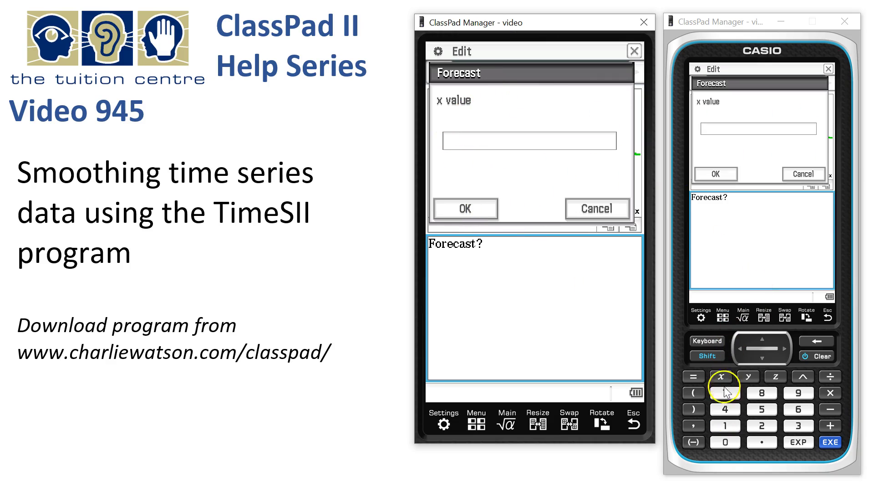
{"action": "left_click", "coordinate": [725, 425]}
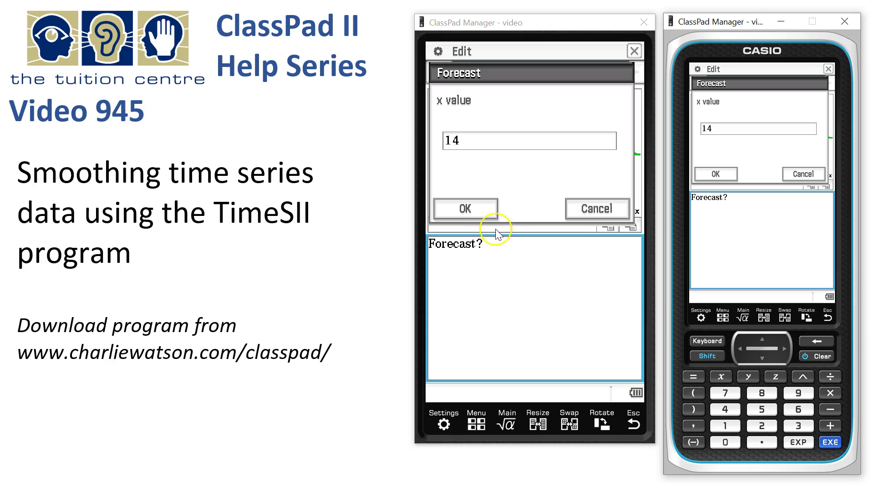
{"action": "left_click", "coordinate": [472, 212]}
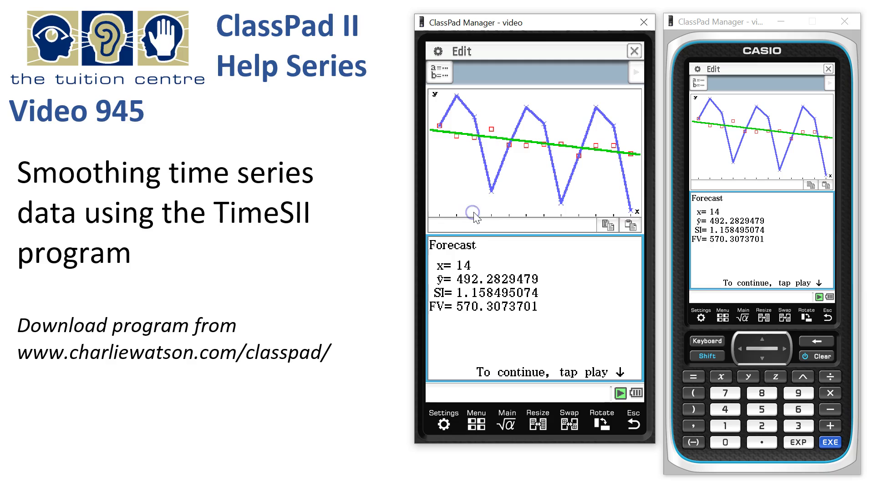